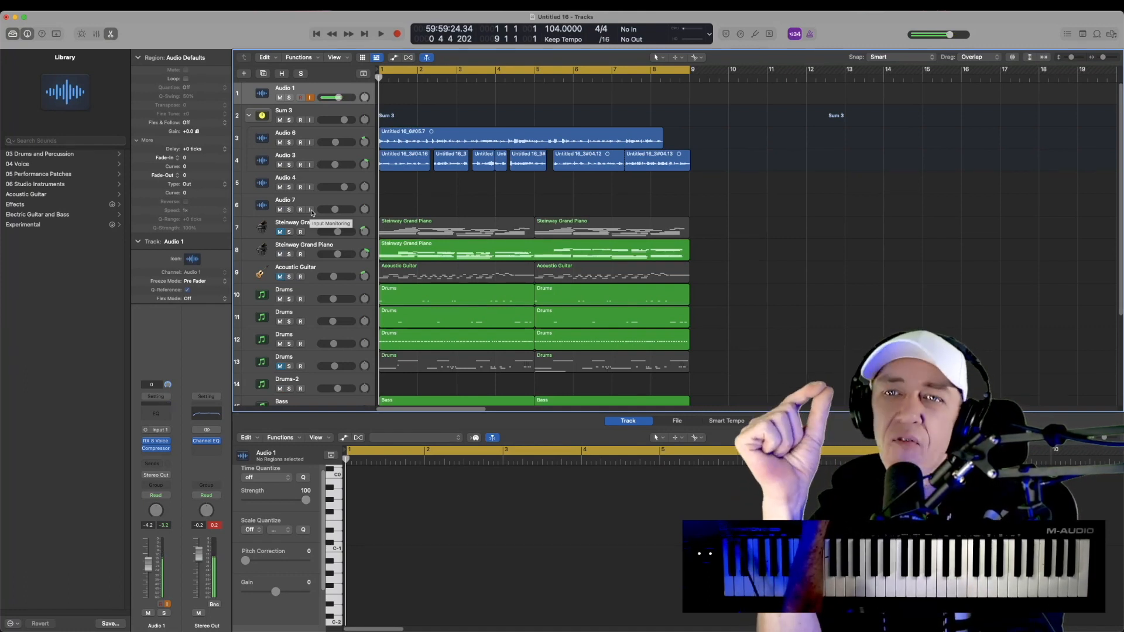
# Inspect the Waves Tune Real-Time settings on the Audio 7 track and close the plug-in
pyautogui.click(319, 203)
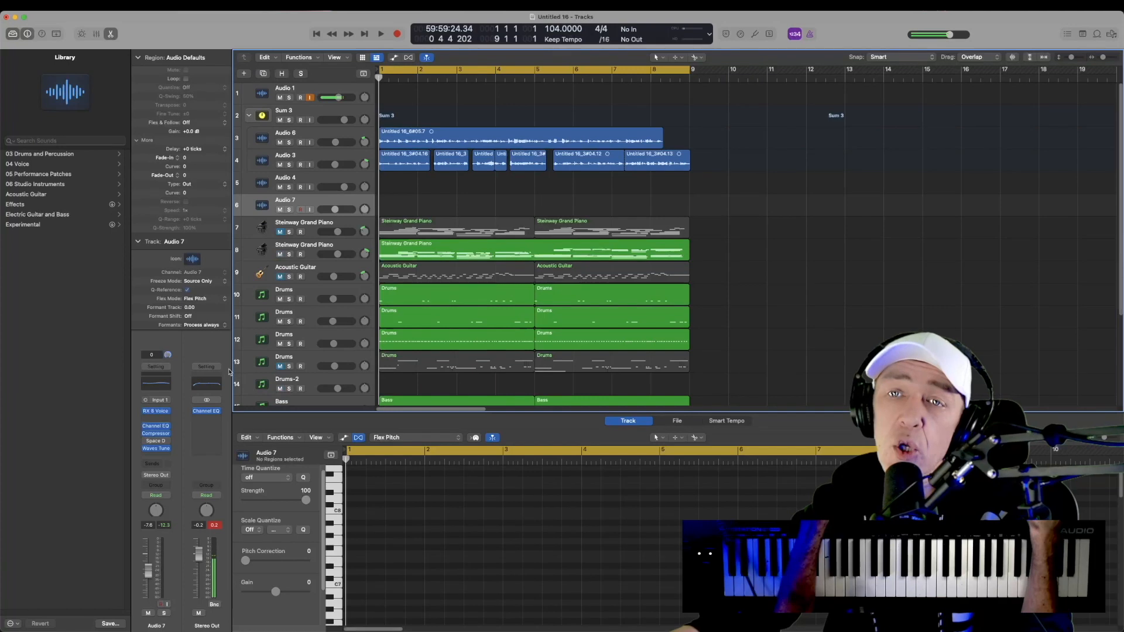
pyautogui.click(159, 449)
pyautogui.moveTo(856, 239); pyautogui.dragTo(497, 213)
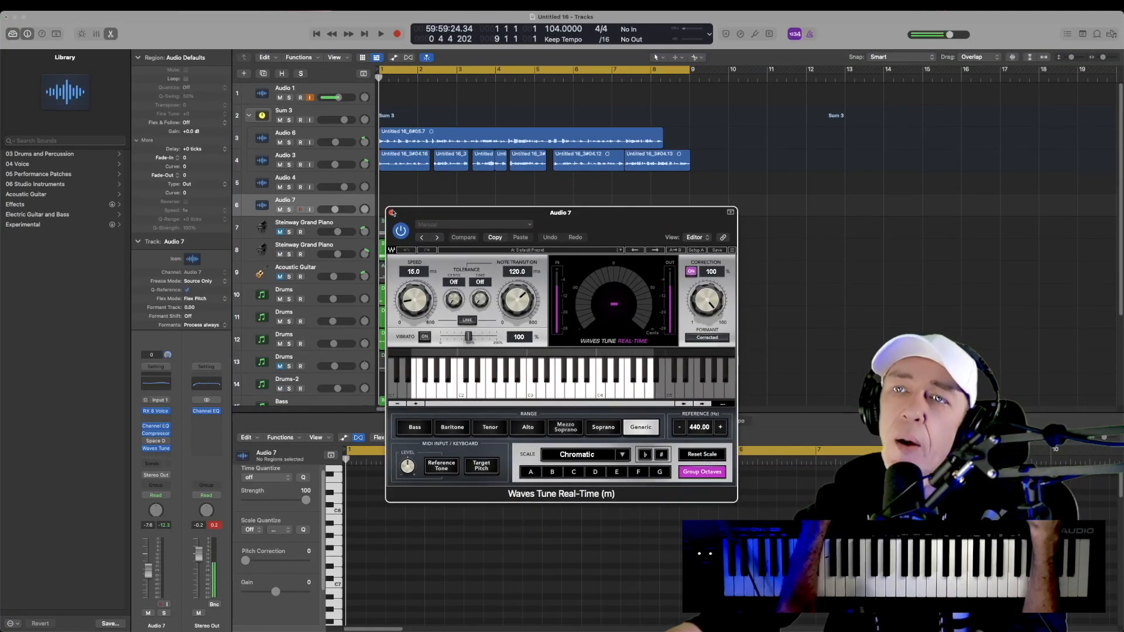
pyautogui.click(391, 213)
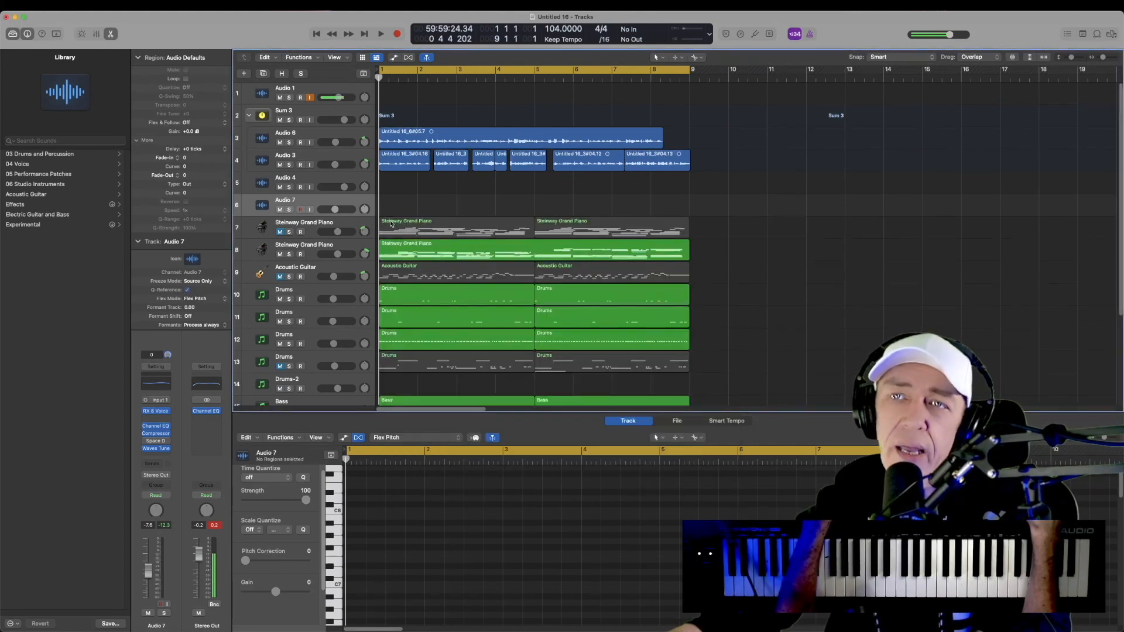
# Arm the Audio 7 track and record a vocal take over the backing tracks
pyautogui.click(344, 180)
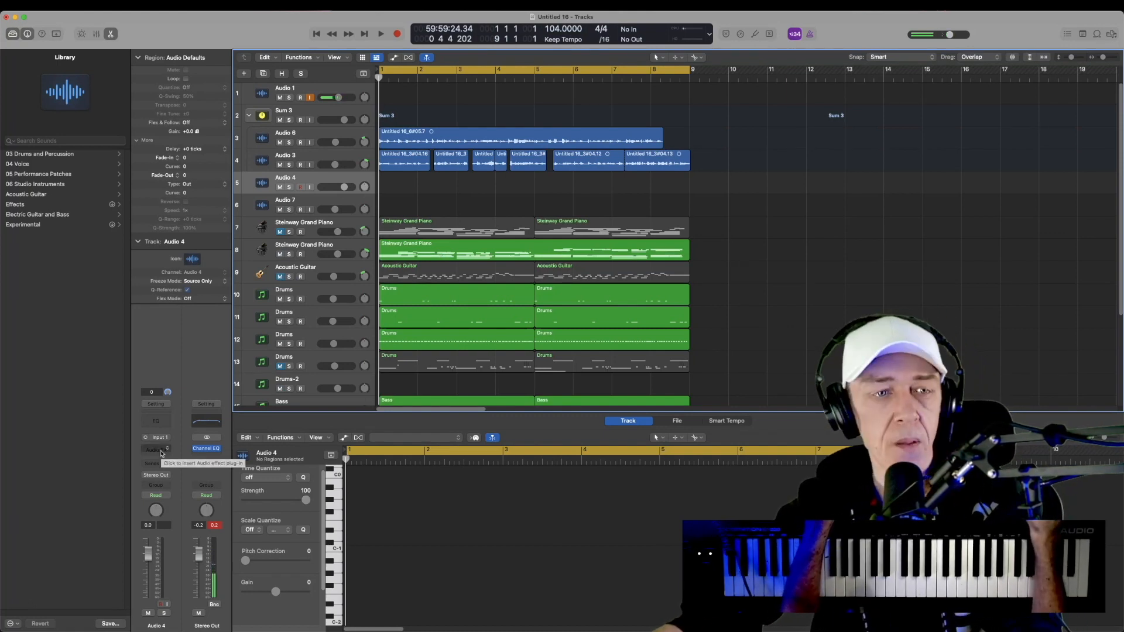
pyautogui.click(303, 214)
pyautogui.press('r')
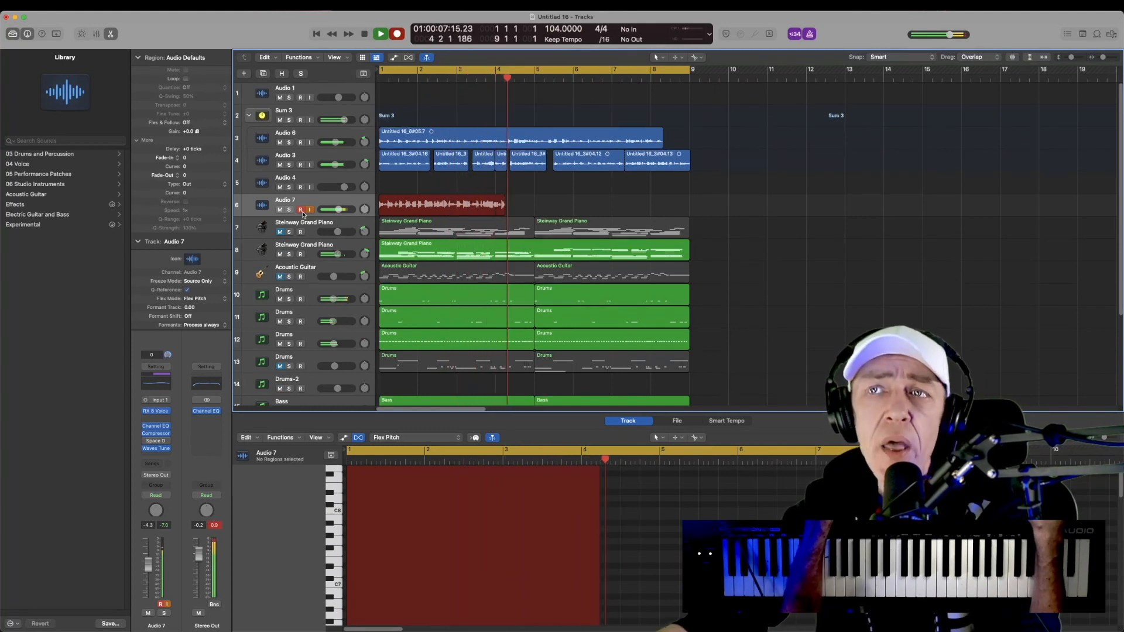
pyautogui.press('space')
# Insert a mono Pitch Correction effect in the next free audio effect slot of Audio 7
pyautogui.click(156, 456)
pyautogui.moveTo(182, 591)
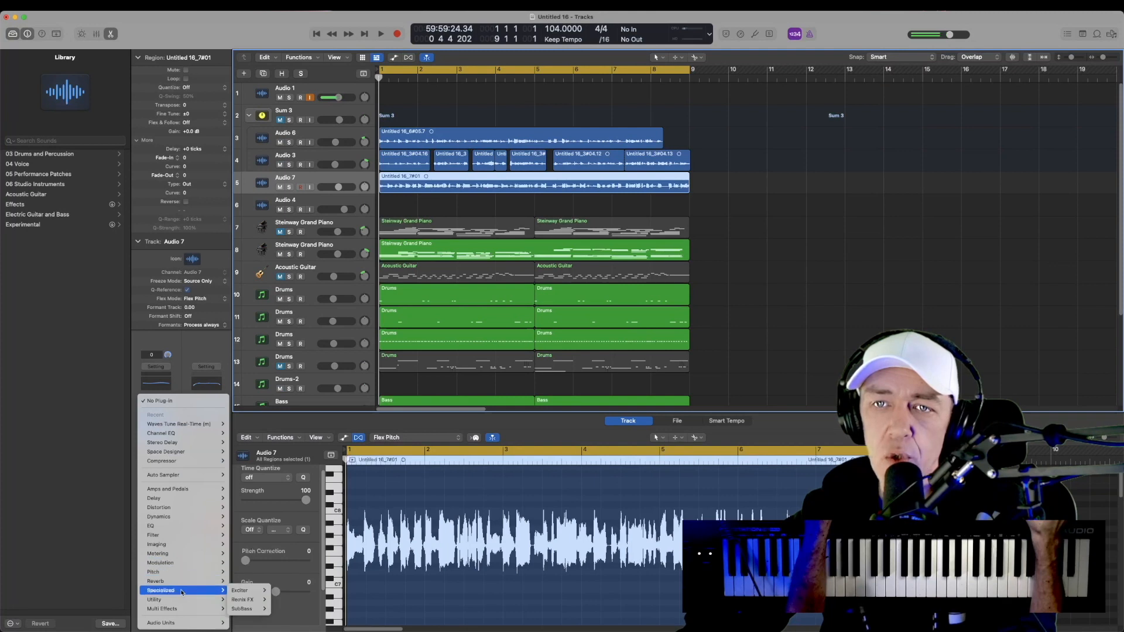
pyautogui.moveTo(181, 572)
pyautogui.moveTo(244, 572)
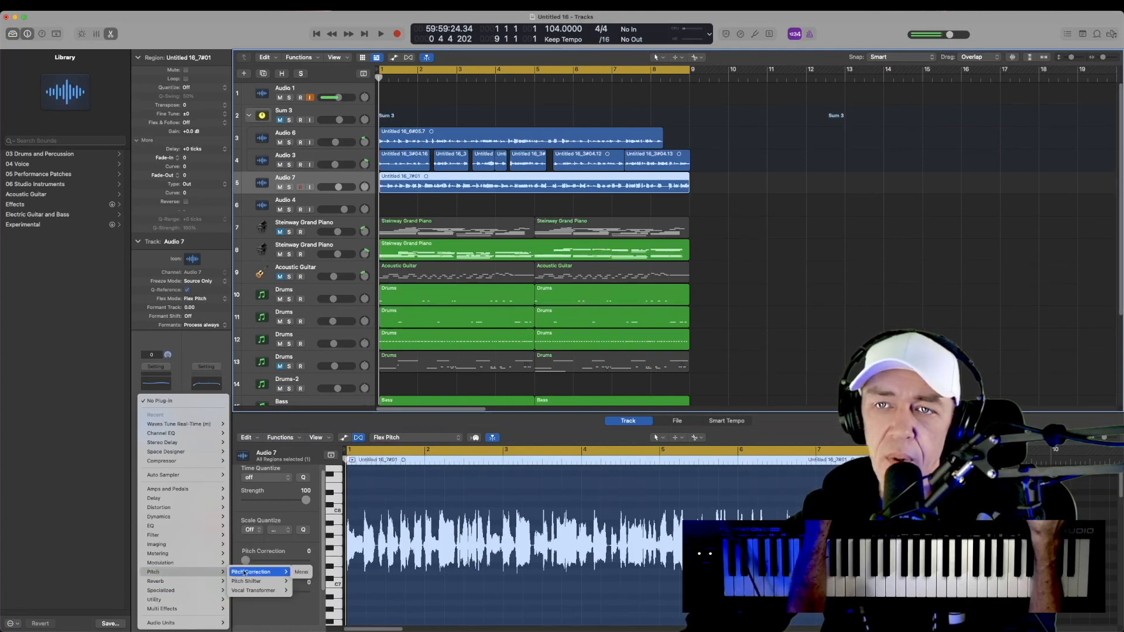
pyautogui.click(301, 572)
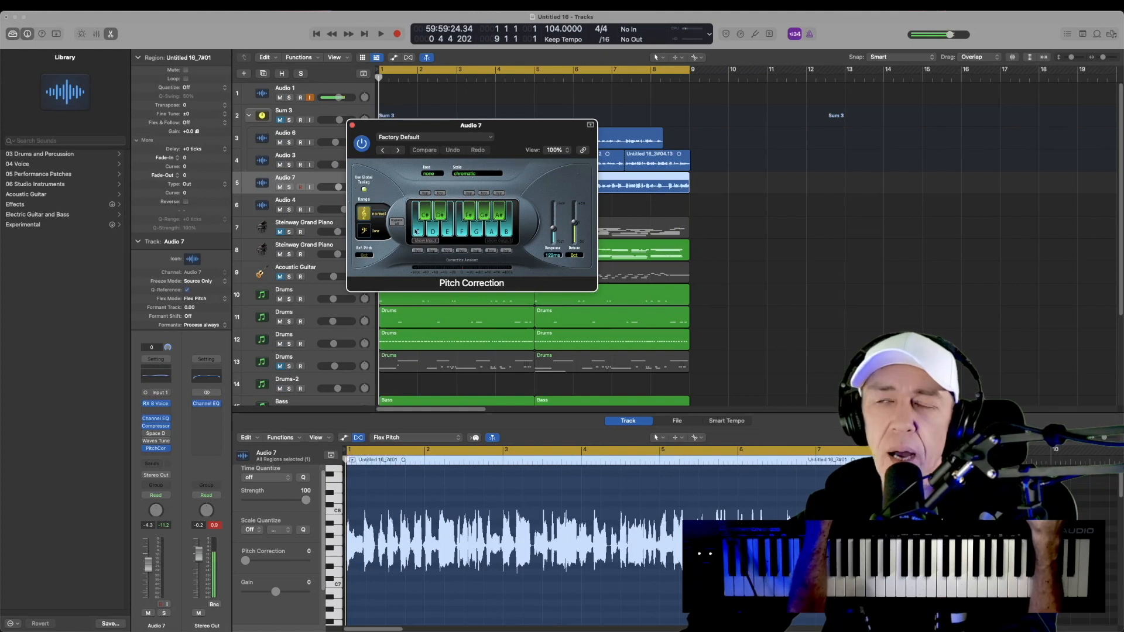
# Set the Pitch Correction root note to C and check the list of scale types
pyautogui.click(433, 174)
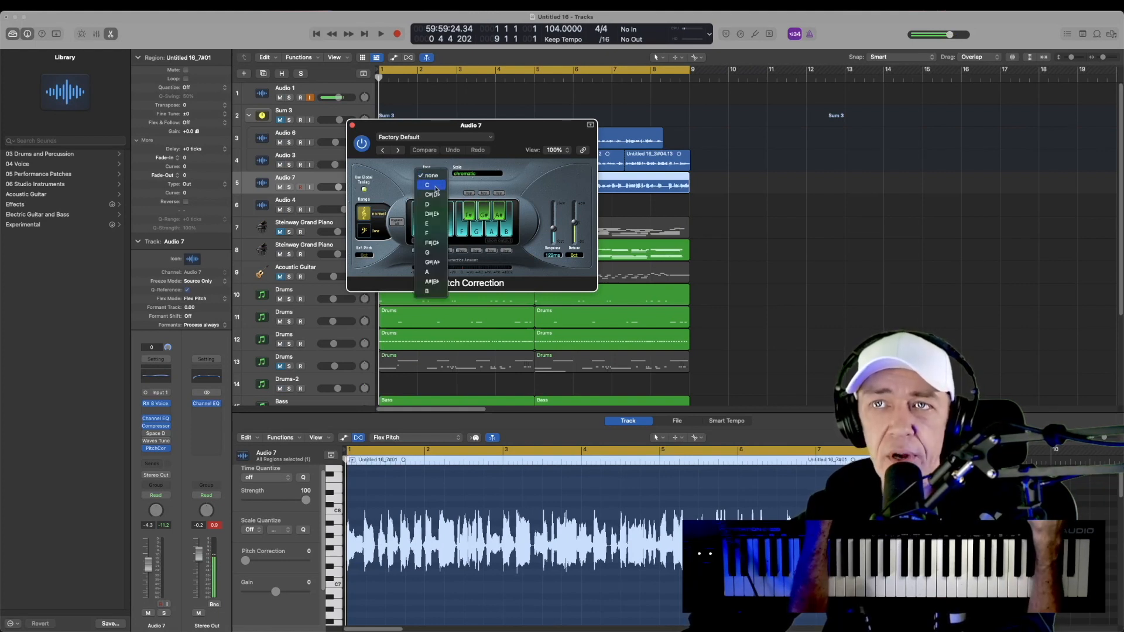
pyautogui.click(436, 186)
pyautogui.click(477, 174)
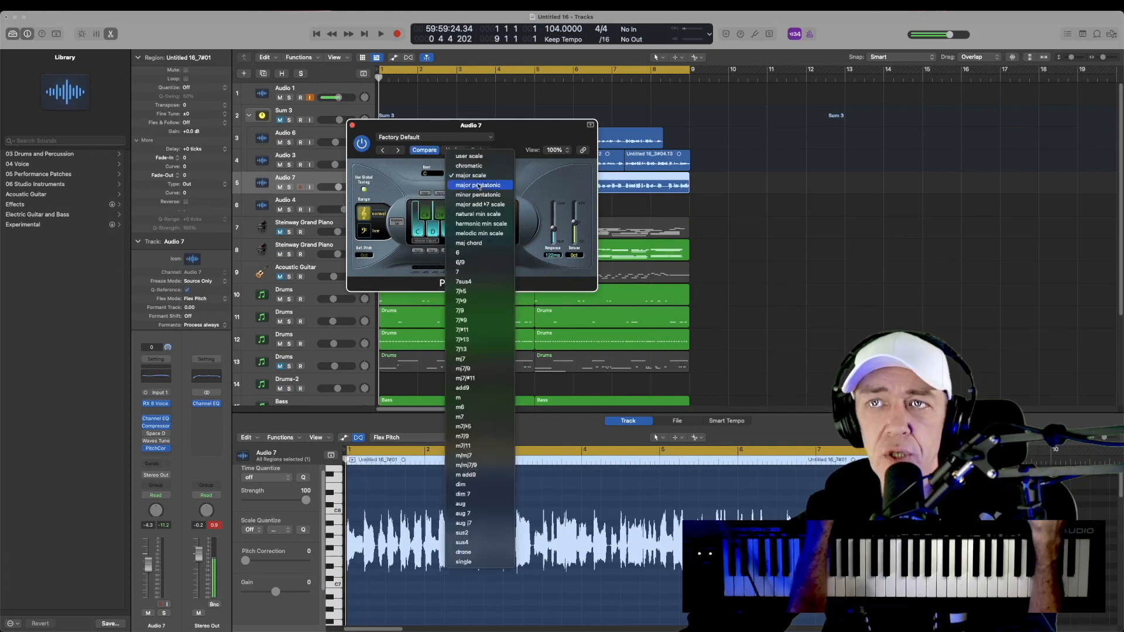
pyautogui.click(536, 158)
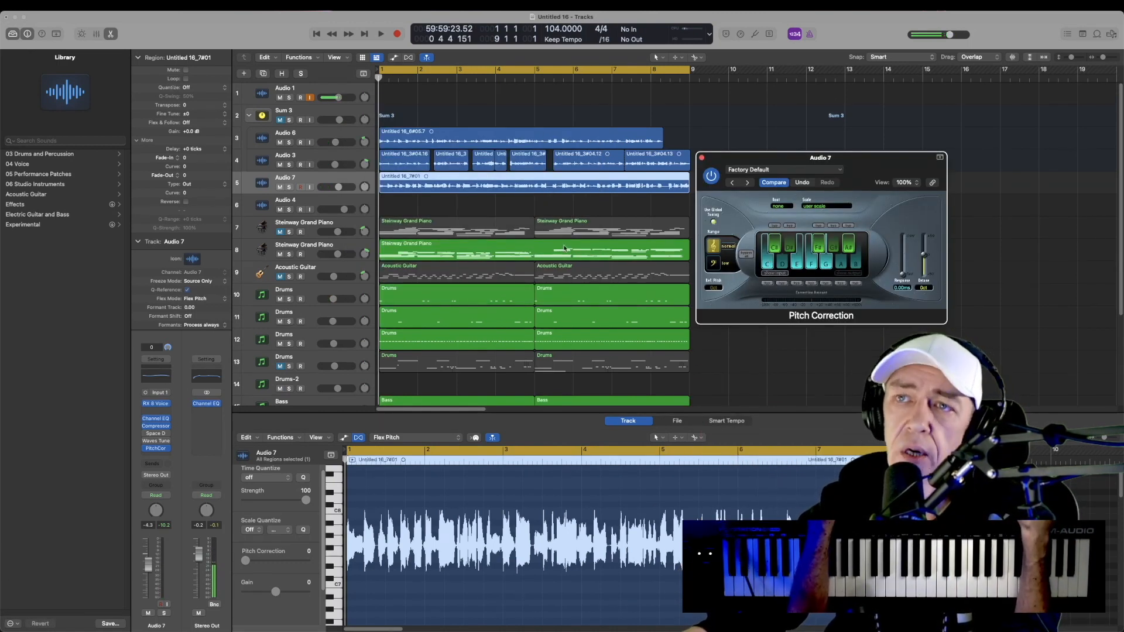
# Compare the Flex Pitch notes of the first Audio 3 region with those of the Audio 7 vocal region
pyautogui.click(400, 162)
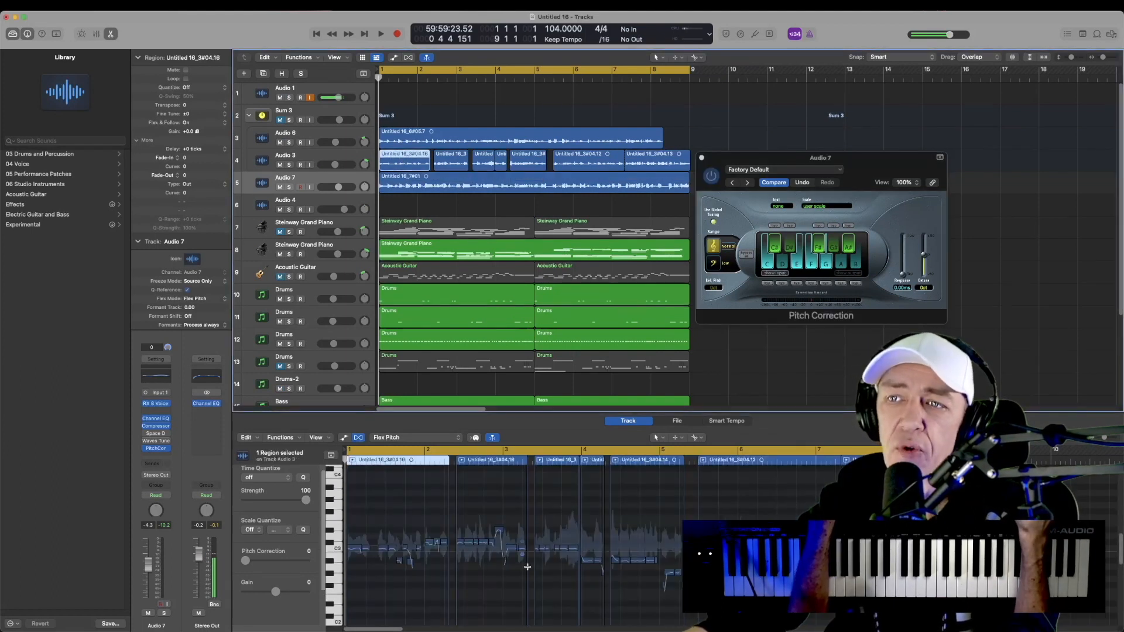
pyautogui.press('super+space')
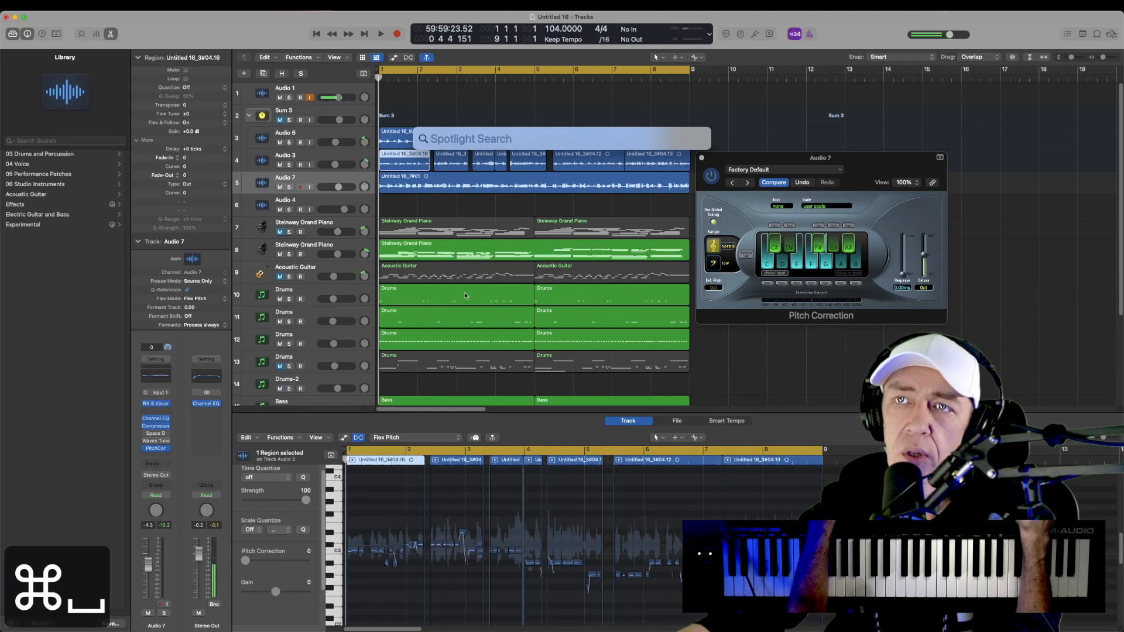
pyautogui.click(430, 176)
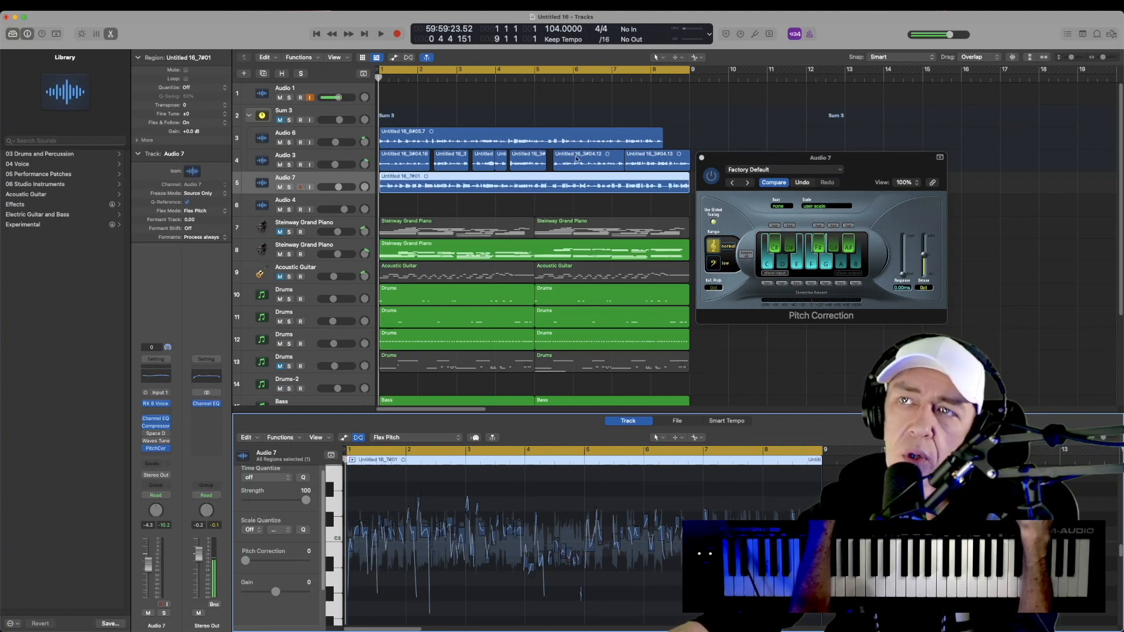
pyautogui.click(412, 160)
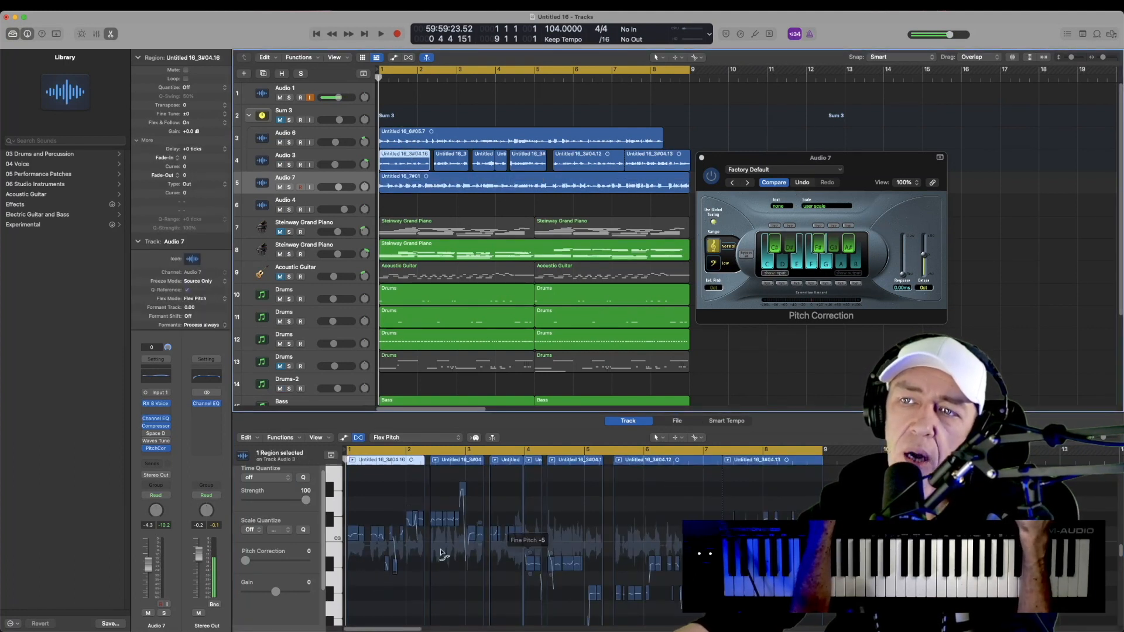
pyautogui.click(444, 180)
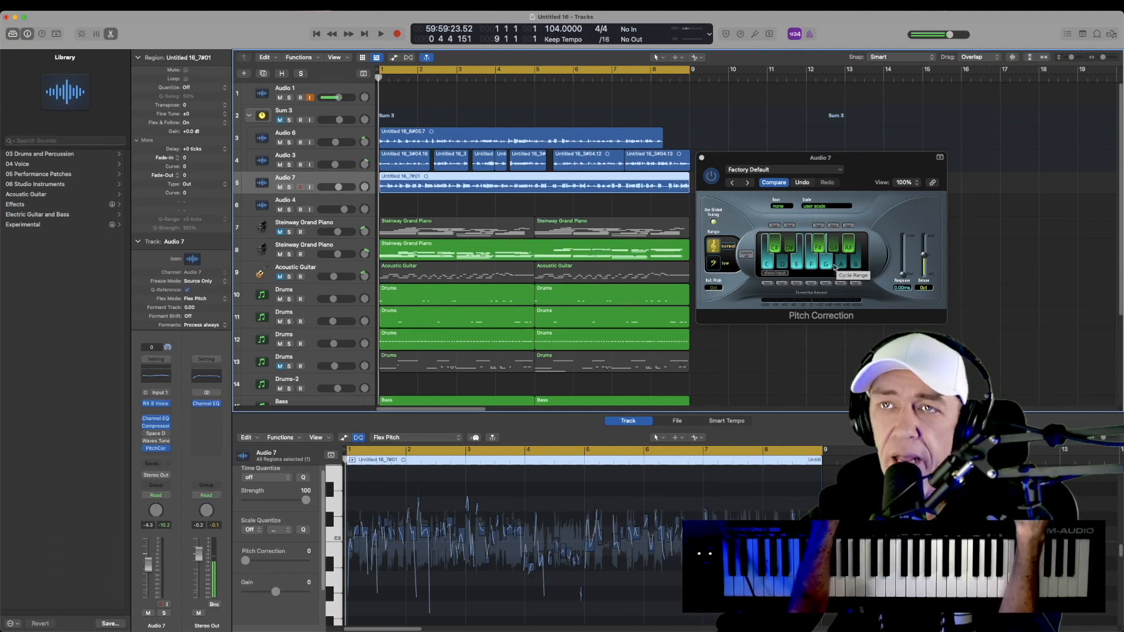
# Play the song while balancing the Audio 7 and Audio 3 vocal levels and checking Audio 7's Channel EQ
pyautogui.press('space')
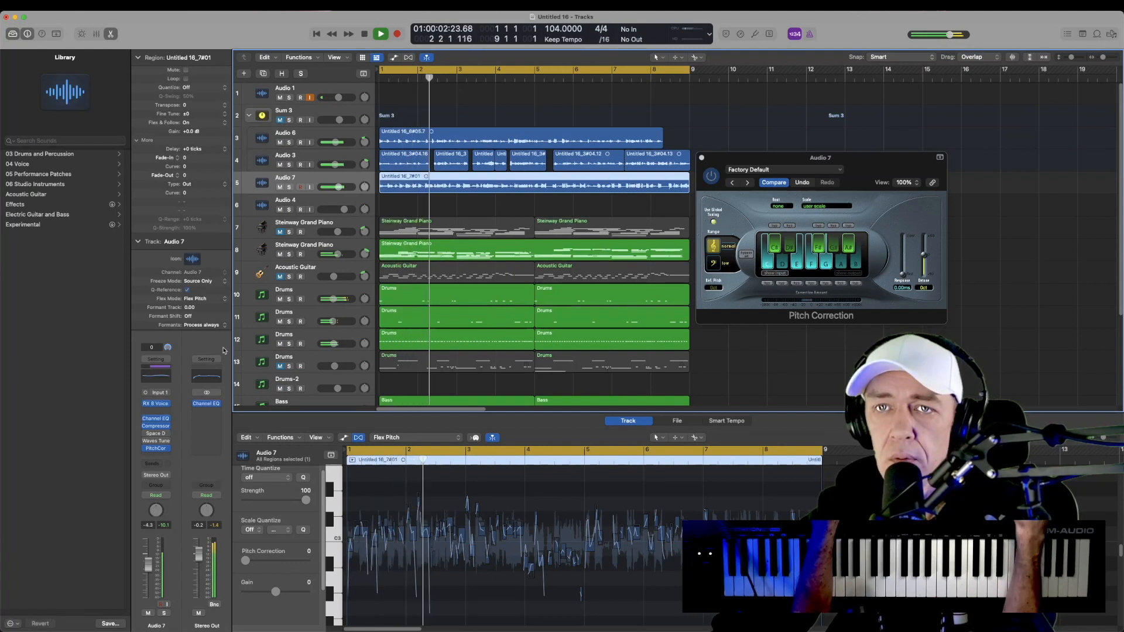
pyautogui.moveTo(339, 188); pyautogui.dragTo(338, 189)
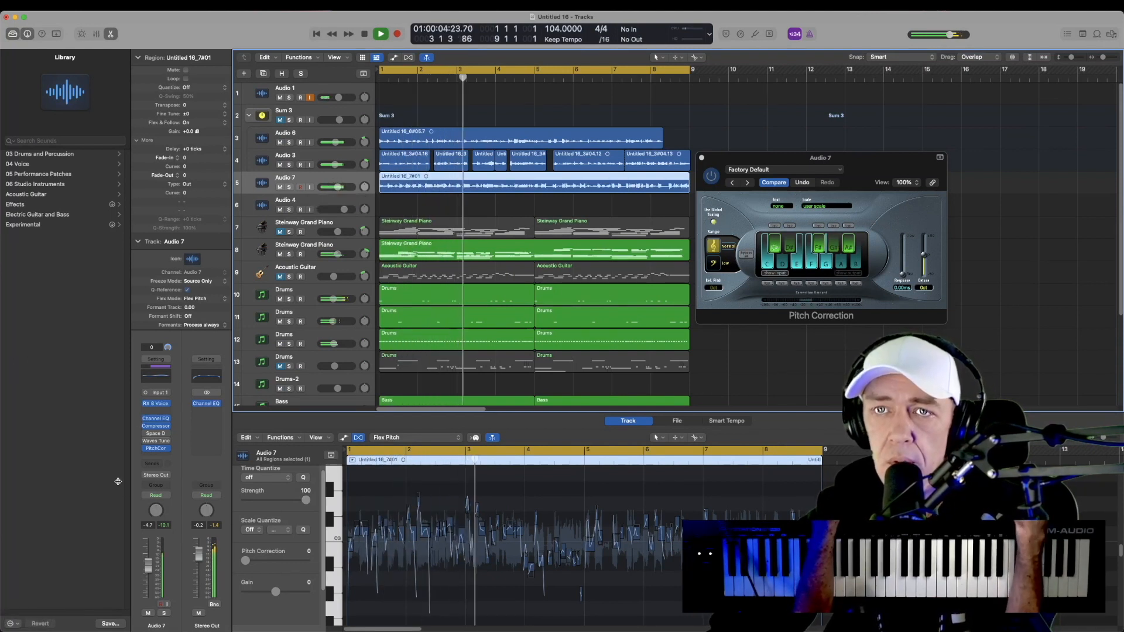
pyautogui.click(156, 418)
pyautogui.click(351, 126)
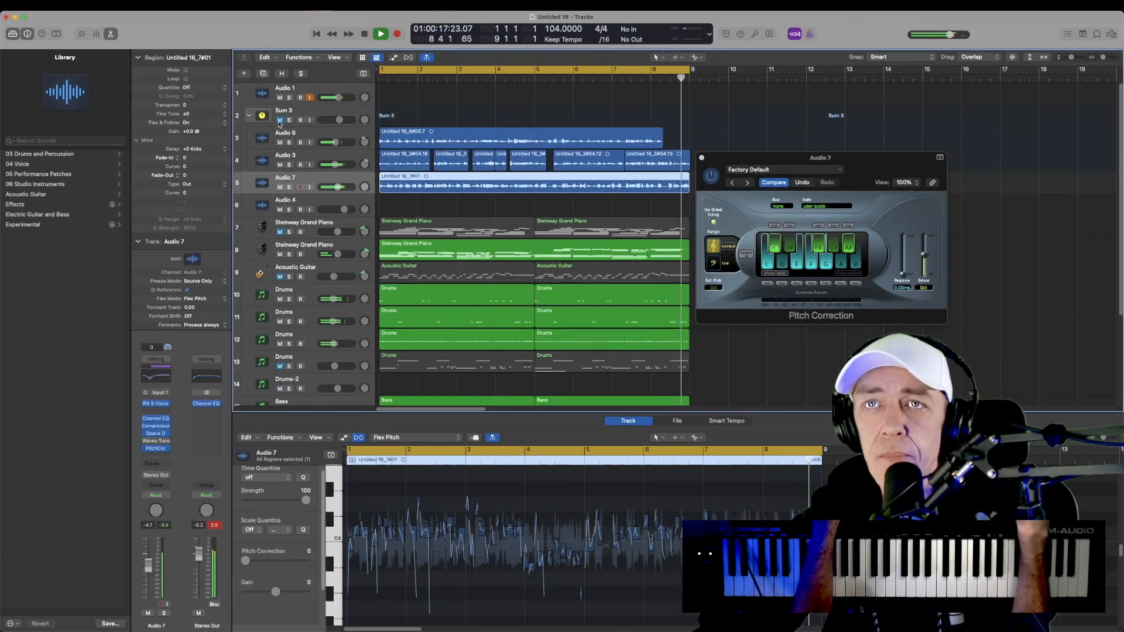
pyautogui.moveTo(336, 165); pyautogui.dragTo(362, 151)
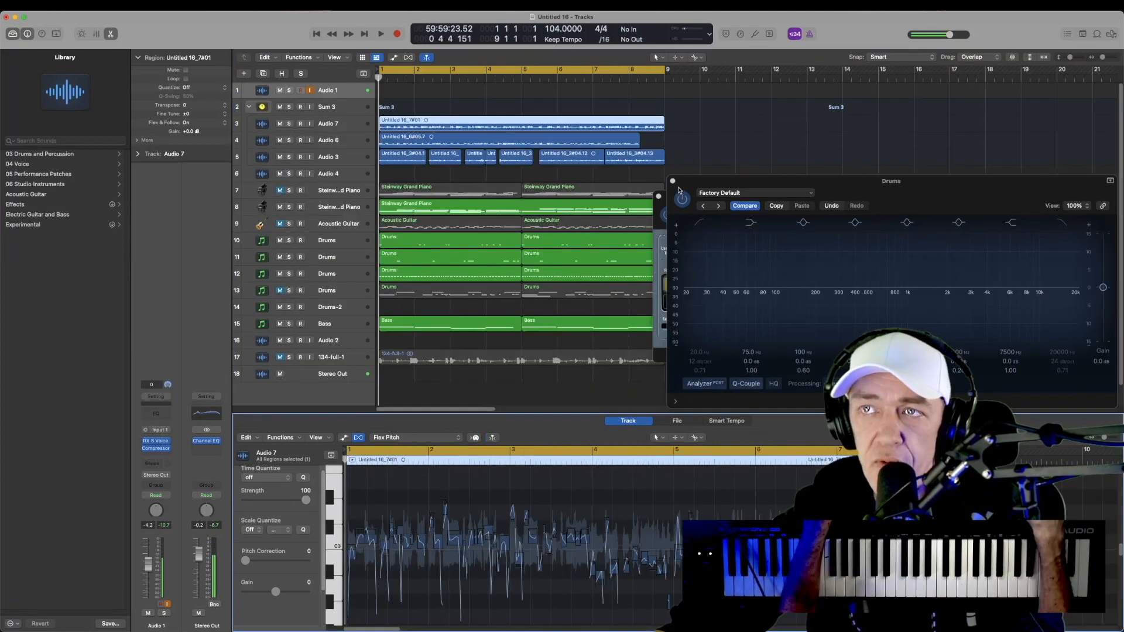
# Close the Drums EQ and audition the Audio 6 and Audio 7 vocals in solo, clearing the solos at the end
pyautogui.click(673, 181)
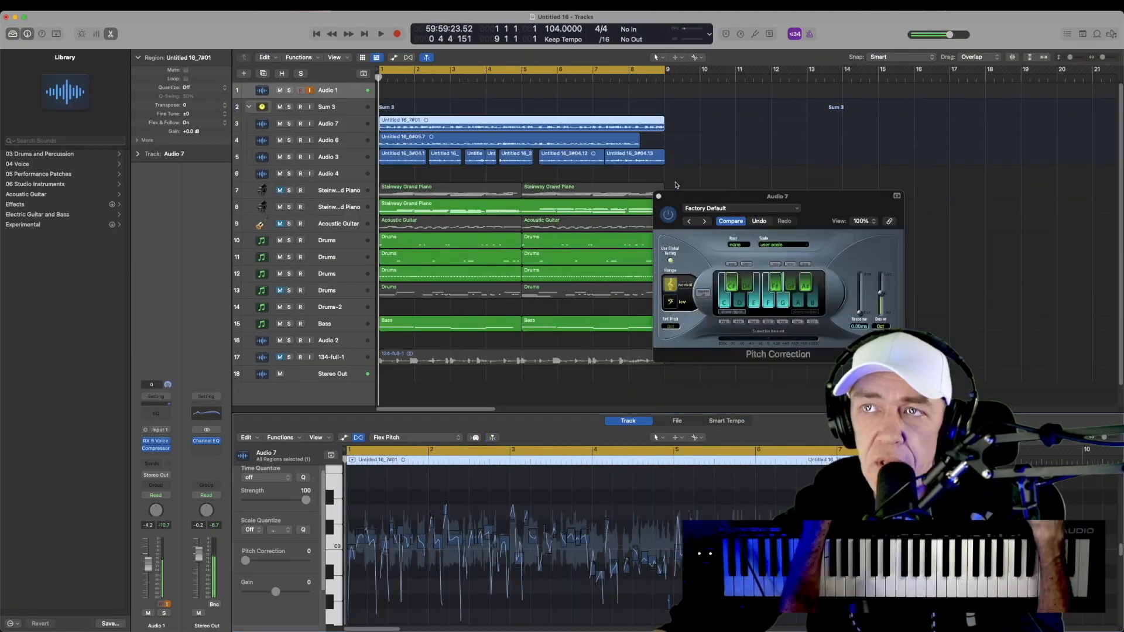
pyautogui.click(342, 140)
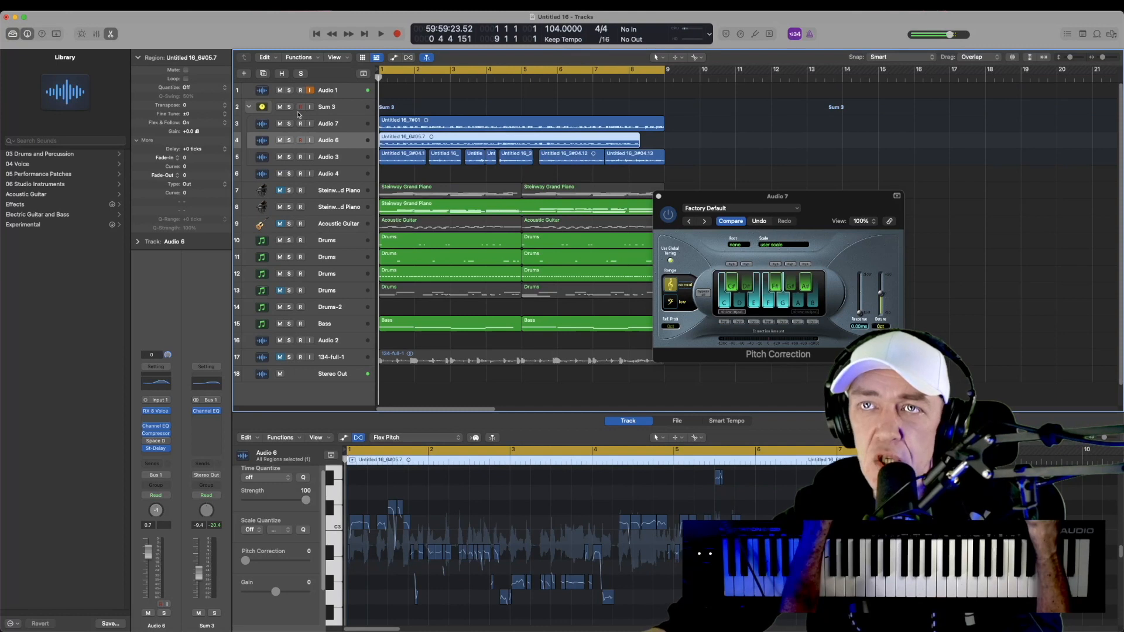
pyautogui.press('s')
pyautogui.press('space')
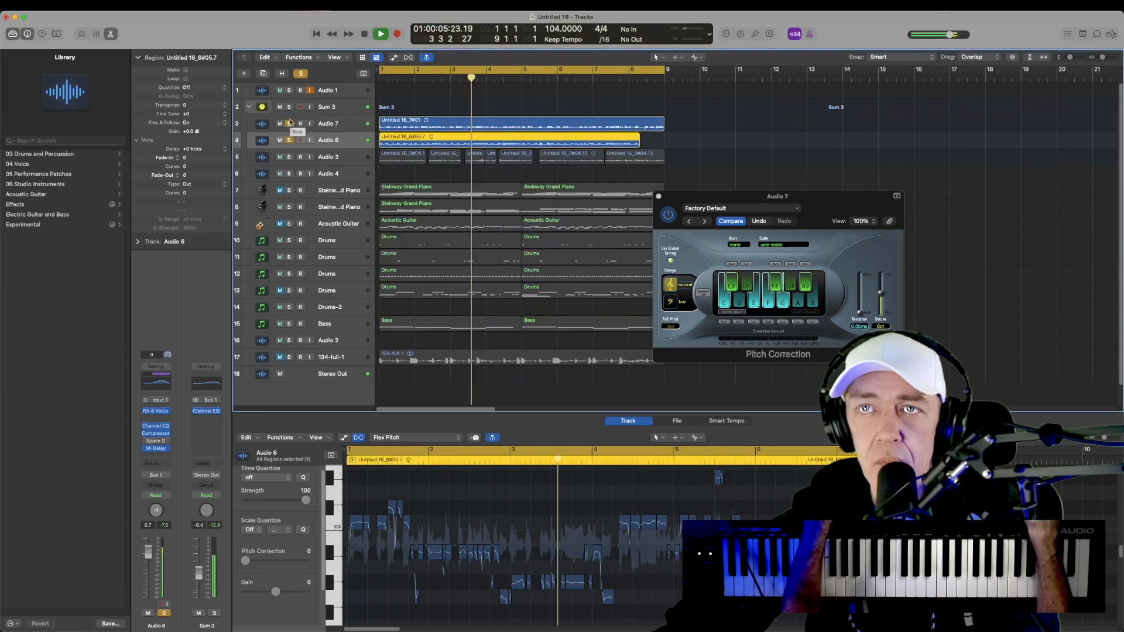
pyautogui.click(326, 125)
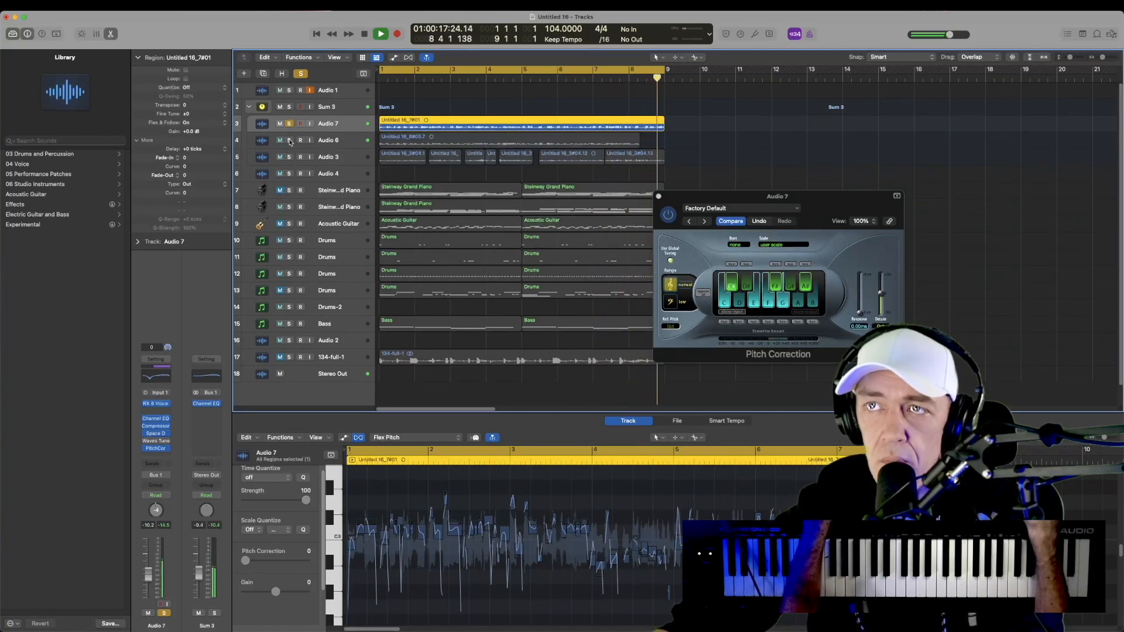
pyautogui.click(289, 140)
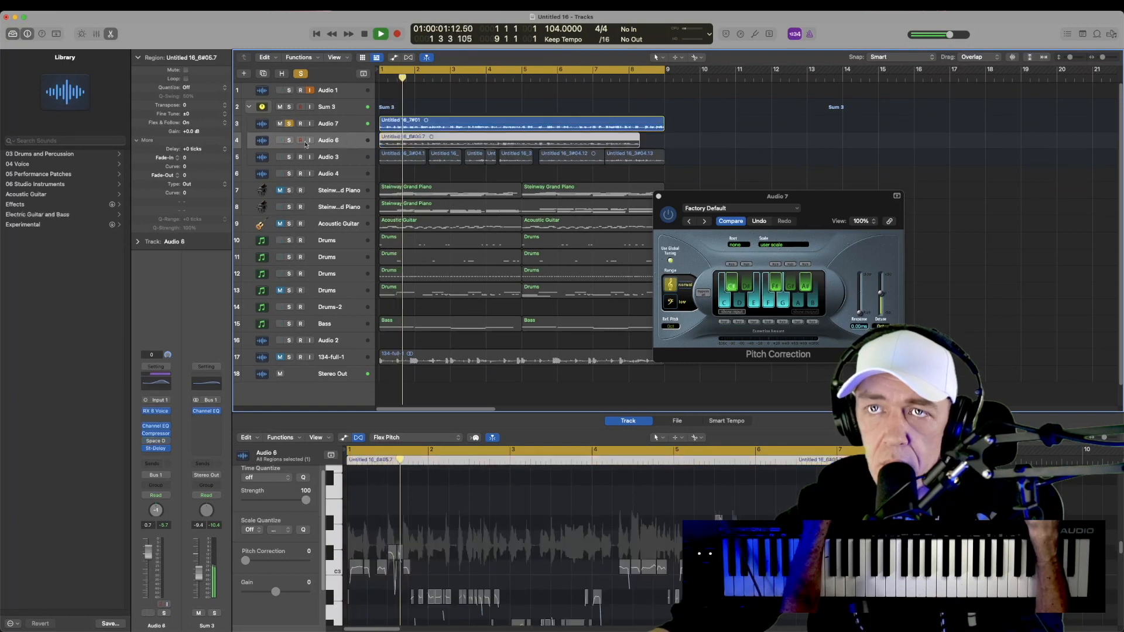
pyautogui.moveTo(289, 141); pyautogui.dragTo(291, 126)
pyautogui.press('space')
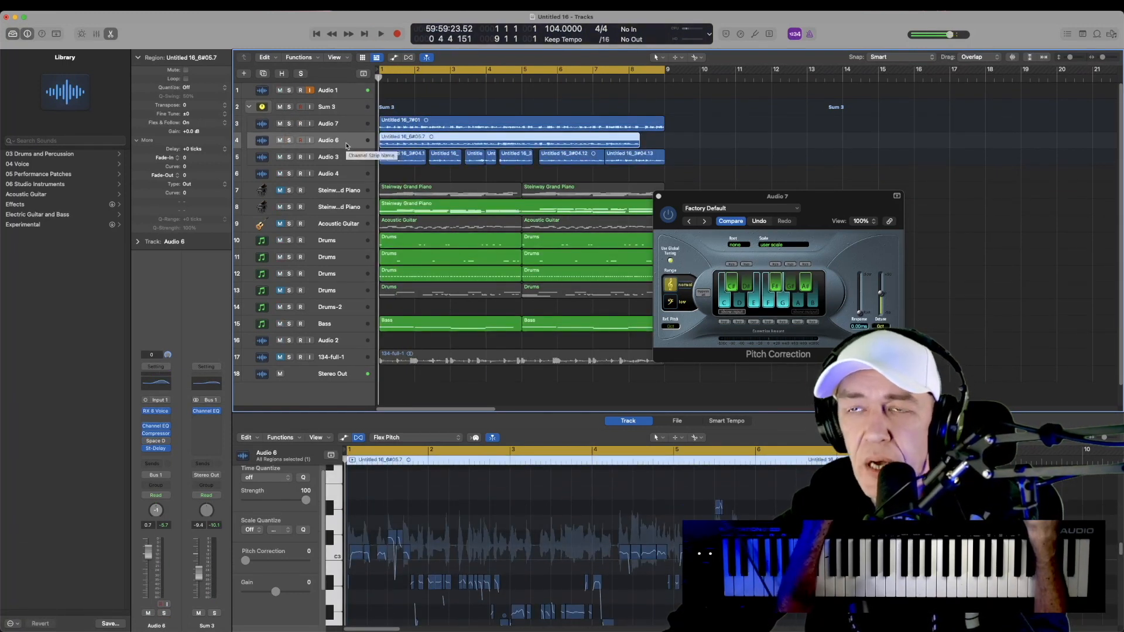
# Adjust the Audio 6 Channel EQ's upper-mid boost to about 3260 Hz and +6.2 dB while playing the song, and select Audio 7
pyautogui.press('space')
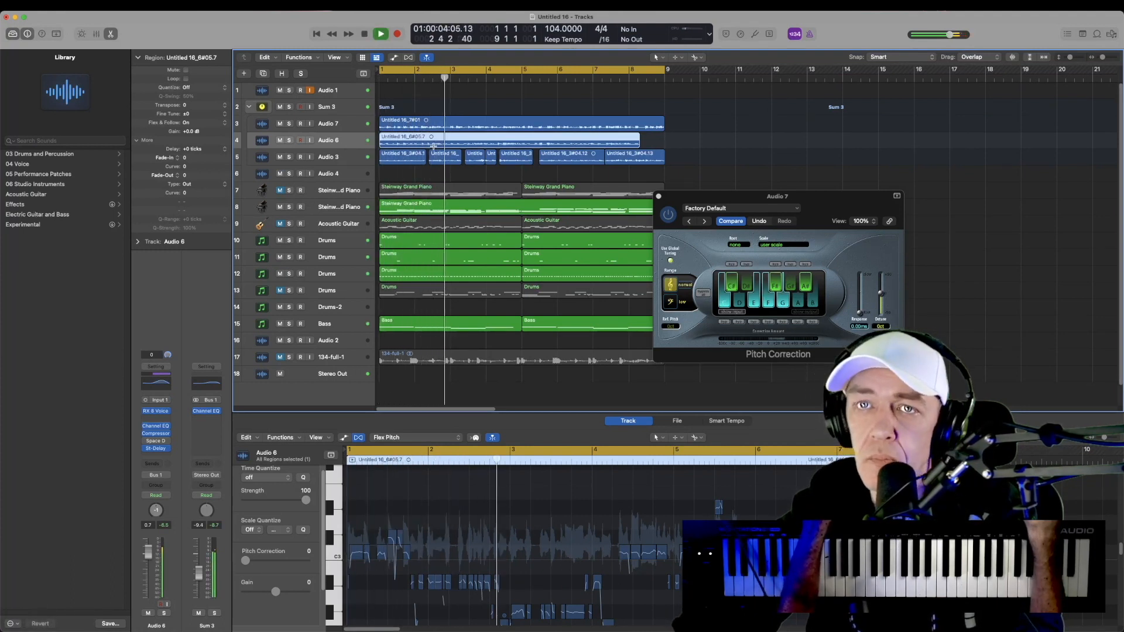
pyautogui.click(160, 387)
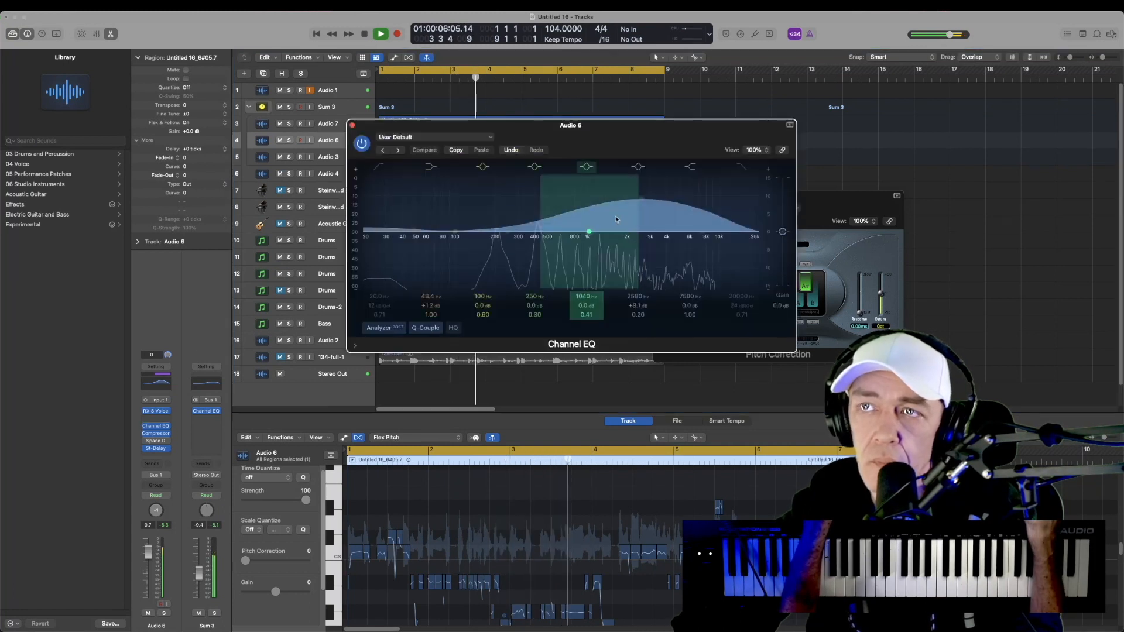
pyautogui.moveTo(643, 213); pyautogui.dragTo(655, 225)
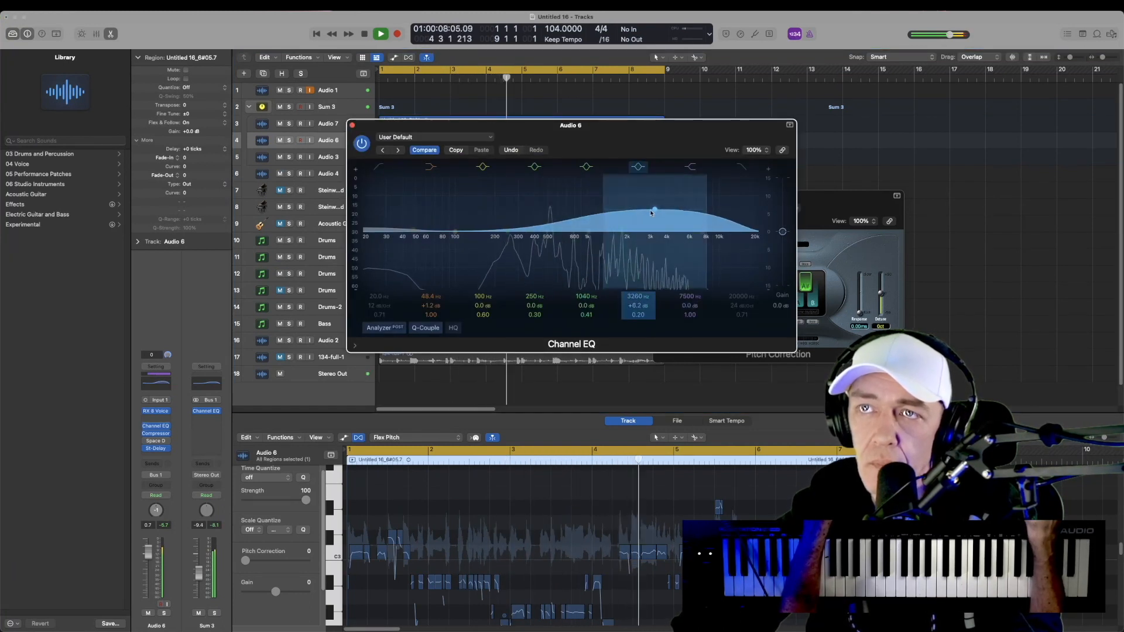
pyautogui.click(352, 125)
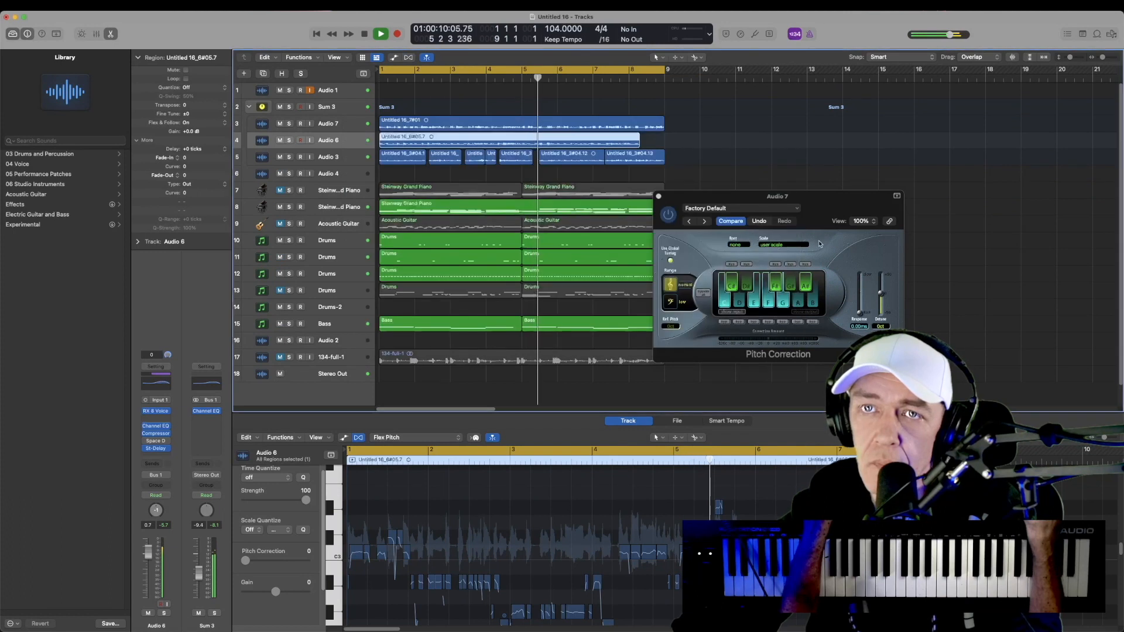
pyautogui.click(327, 129)
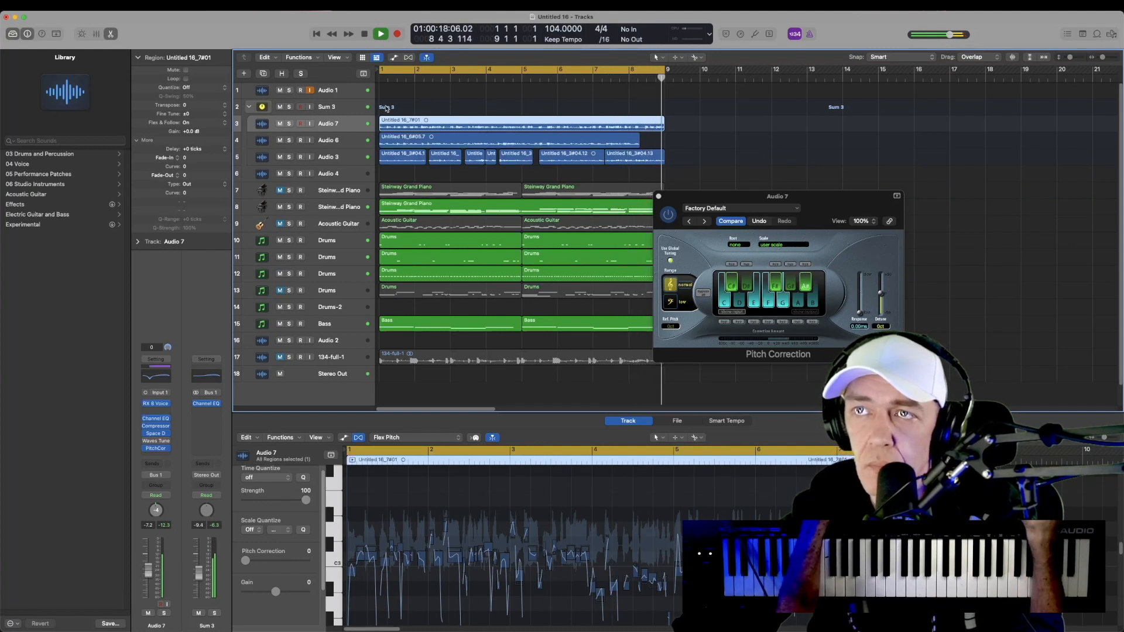
pyautogui.press('space')
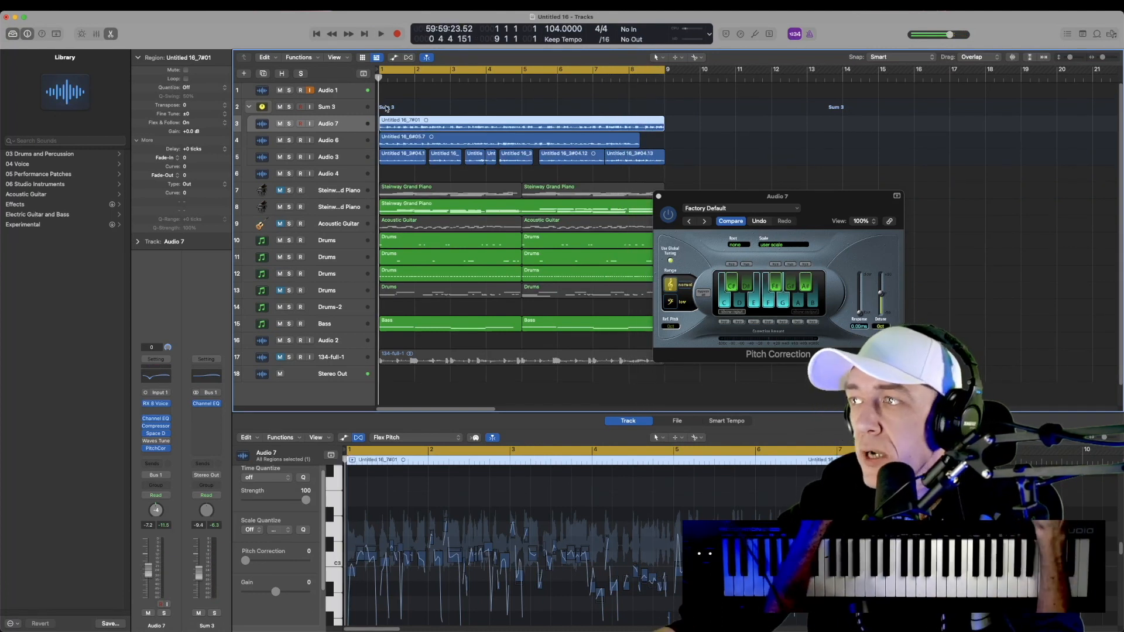